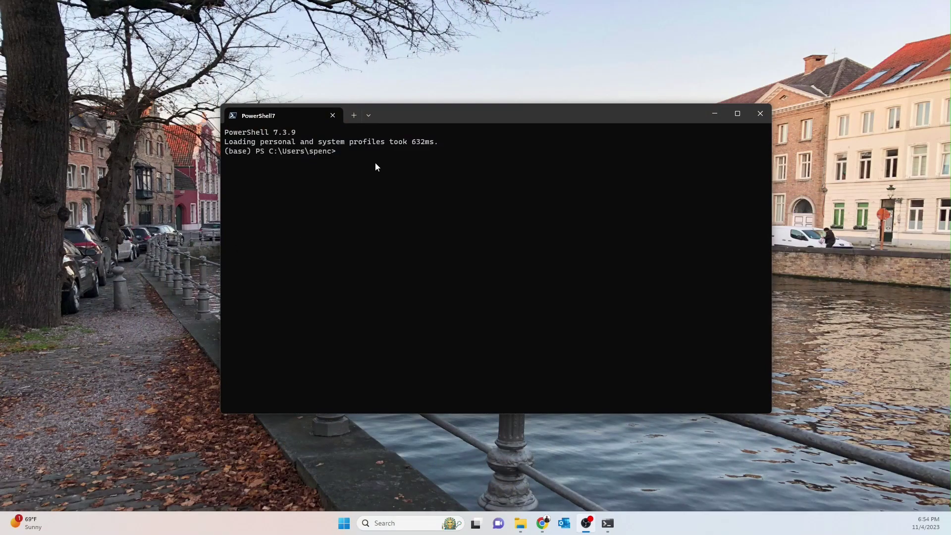
Step: Connect over SSH to sdk-r720xd-ub2204-wk02_INT, entering the key passphrase and choosing option 1 for the two-factor login
{"action": "left_click", "coordinate": [376, 161]}
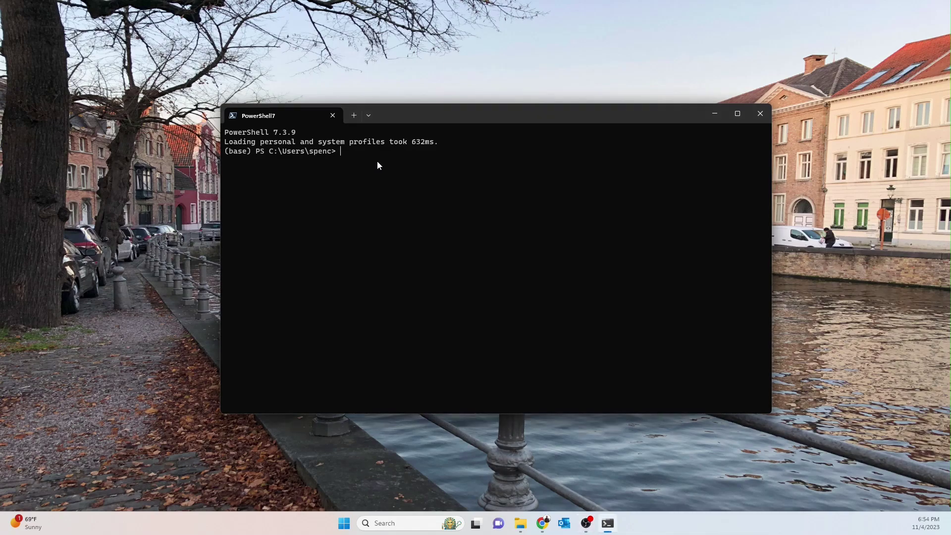
{"action": "type", "text": "ssh"}
{"action": "key", "text": "Right"}
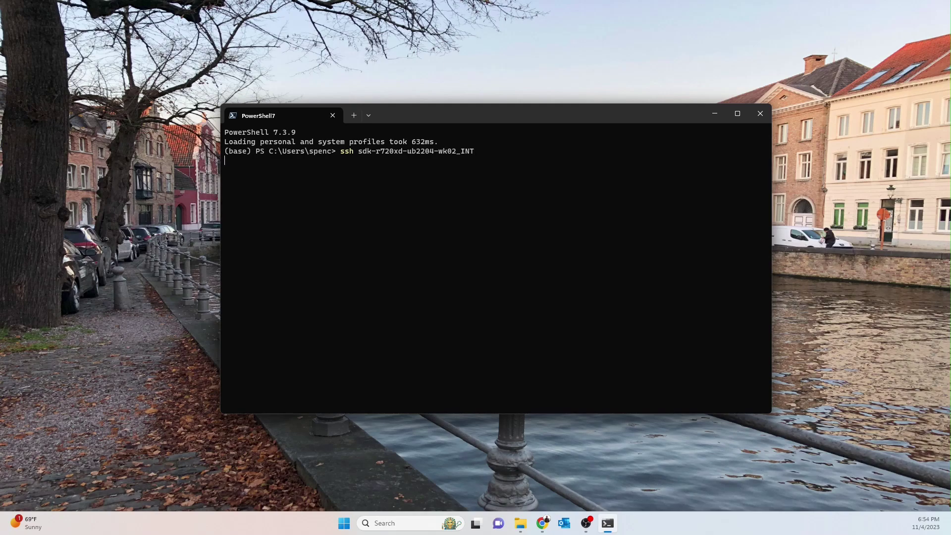
{"action": "key", "text": "Return"}
{"action": "type", "text": "1"}
{"action": "key", "text": "Return"}
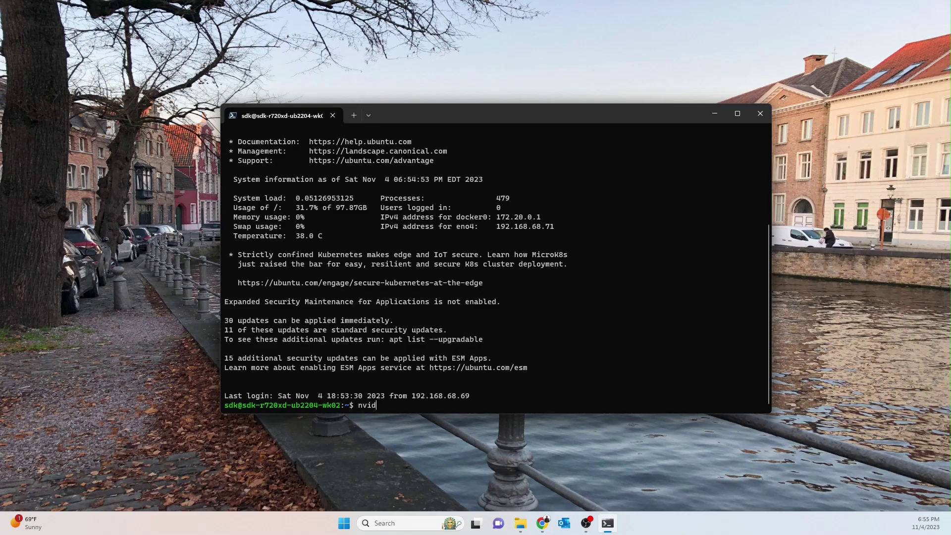
Step: Check for a working NVIDIA driver with nvidia-smi and list the available drivers with ubuntu-drivers devices
{"action": "type", "text": "ia-sm"}
{"action": "key", "text": "Return"}
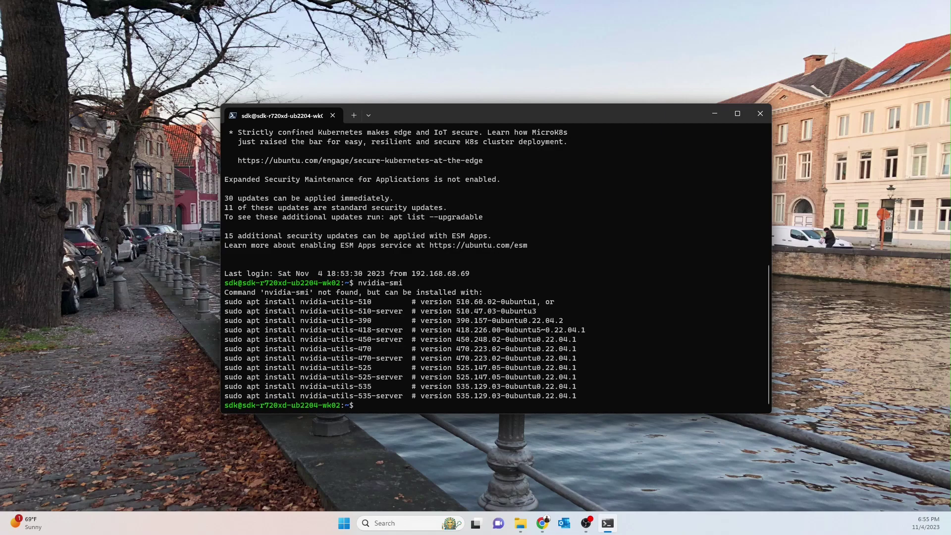
{"action": "left_click", "coordinate": [542, 522]}
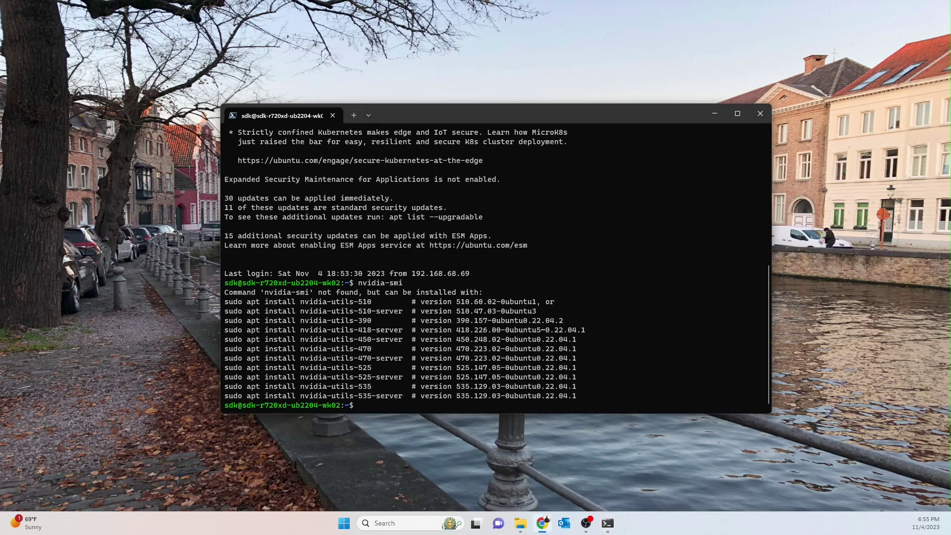
{"action": "left_click", "coordinate": [391, 407]}
{"action": "right_click", "coordinate": [391, 407]}
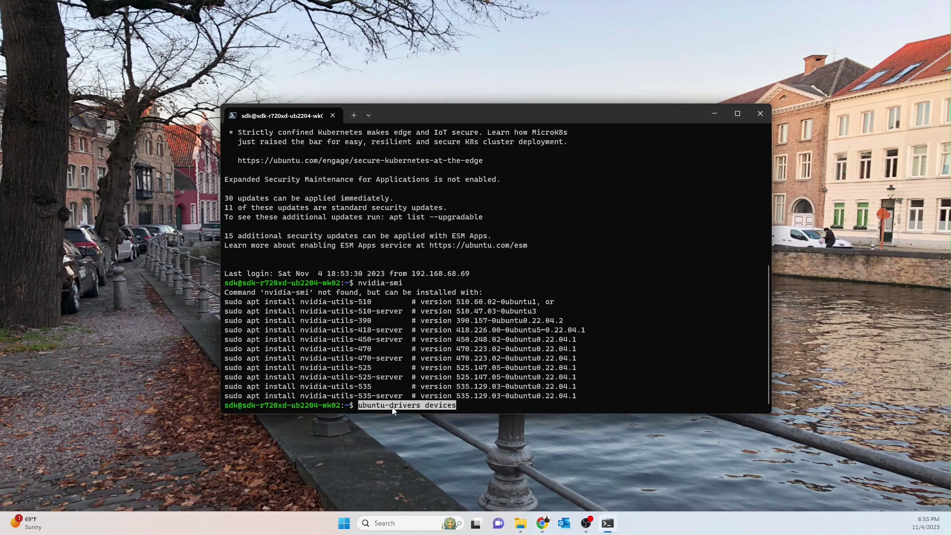
{"action": "key", "text": "Right"}
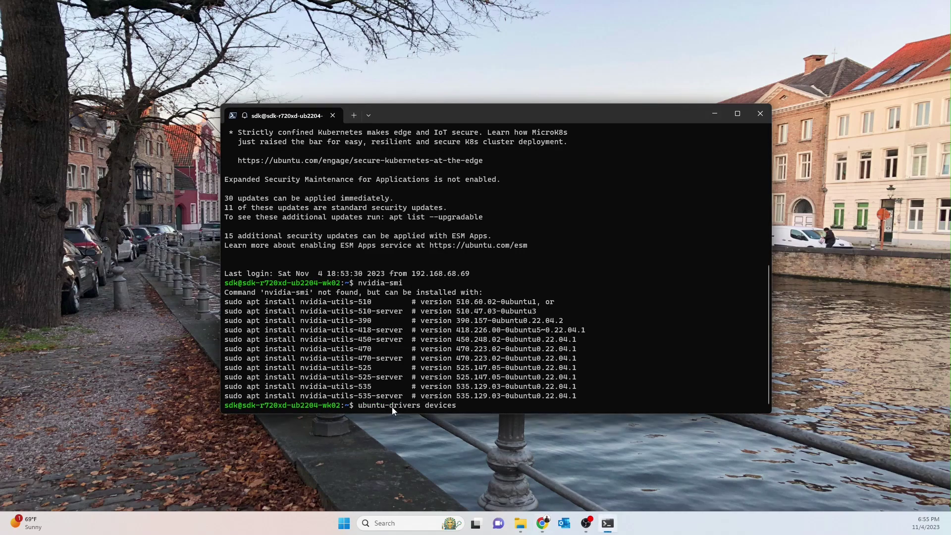
{"action": "key", "text": "Return"}
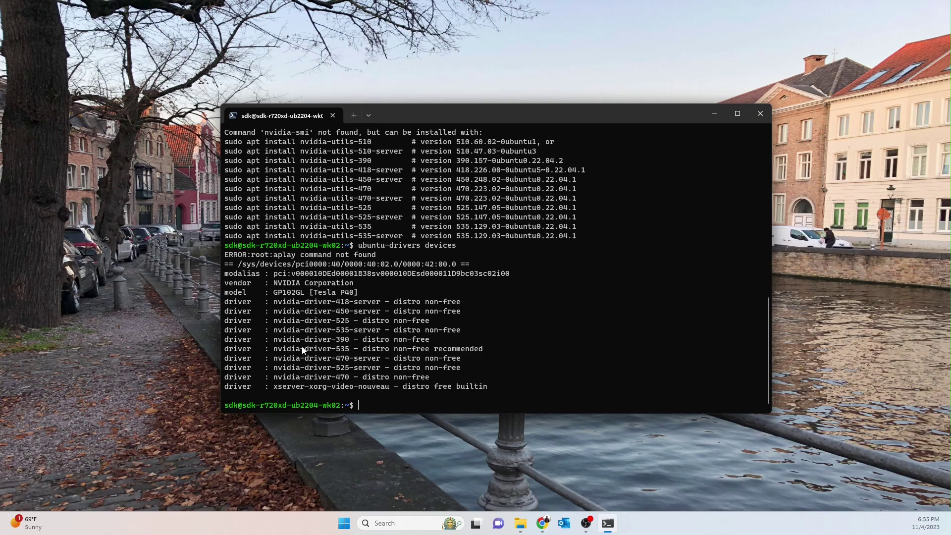
Step: Copy the driver name nvidia-driver-535, the entry marked as recommended in the driver list
{"action": "left_click_drag", "start_coordinate": [434, 349], "coordinate": [481, 351]}
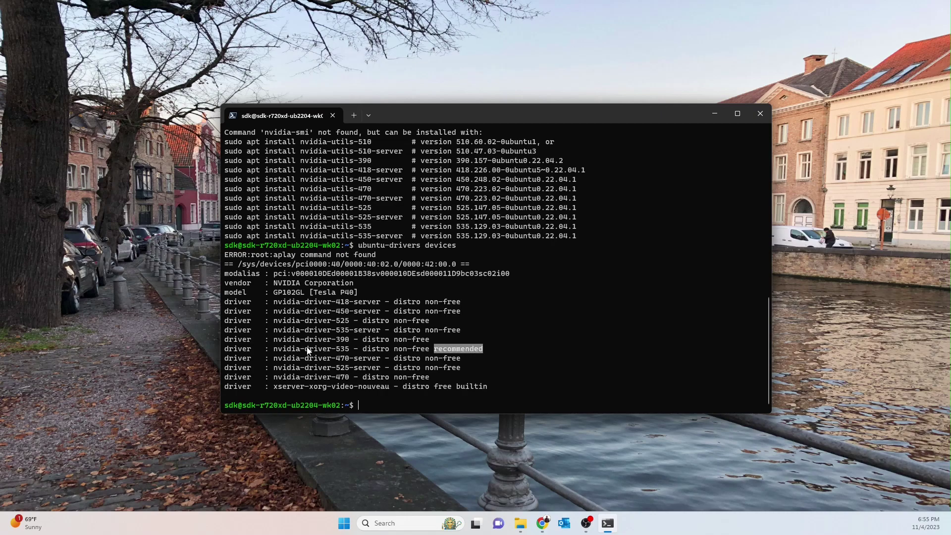
{"action": "left_click_drag", "start_coordinate": [274, 351], "coordinate": [349, 352]}
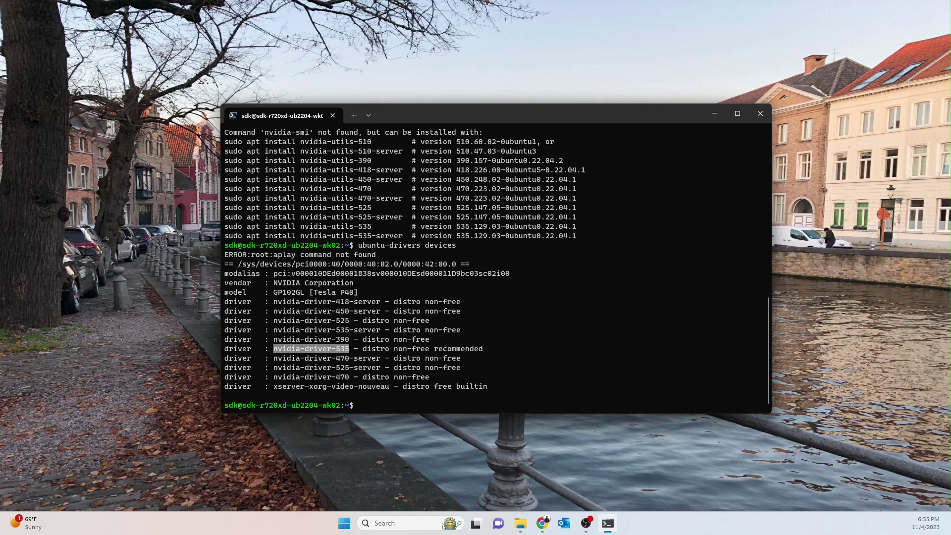
{"action": "key", "text": "ctrl+c"}
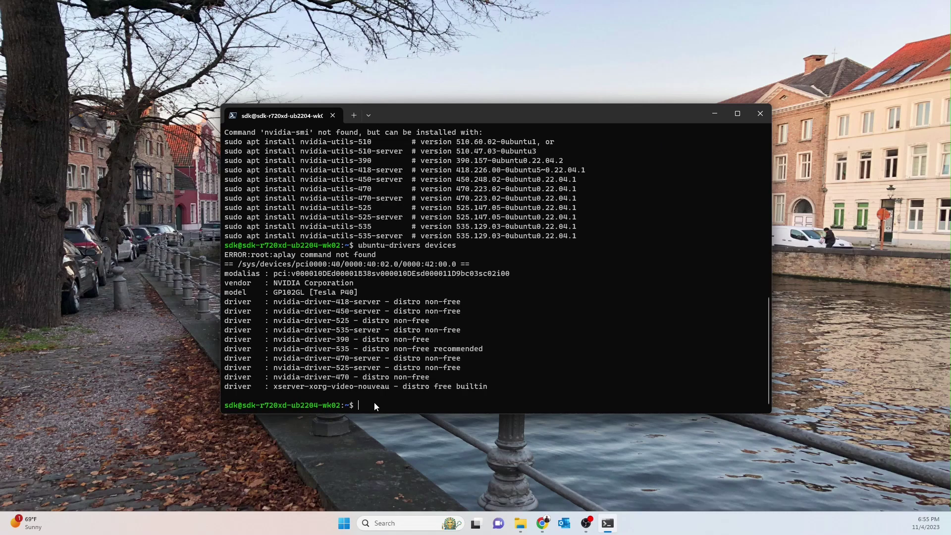
{"action": "type", "text": "sudo ubuntu-drivers autoinstall"}
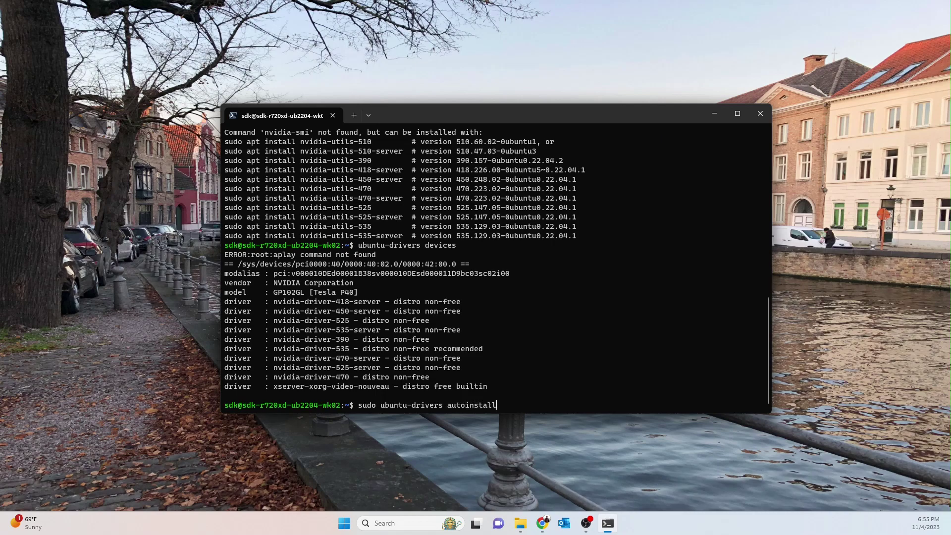
{"action": "key", "text": "BackSpace"}
{"action": "key", "text": "BackSpace"}
{"action": "key", "text": "BackSpace"}
{"action": "key", "text": "BackSpace"}
{"action": "key", "text": "BackSpace"}
{"action": "key", "text": "BackSpace"}
{"action": "key", "text": "BackSpace"}
{"action": "key", "text": "BackSpace"}
{"action": "key", "text": "BackSpace"}
{"action": "key", "text": "BackSpace"}
{"action": "key", "text": "BackSpace"}
{"action": "key", "text": "BackSpace"}
{"action": "key", "text": "BackSpace"}
{"action": "key", "text": "BackSpace"}
{"action": "key", "text": "BackSpace"}
{"action": "key", "text": "BackSpace"}
{"action": "key", "text": "BackSpace"}
{"action": "key", "text": "BackSpace"}
{"action": "key", "text": "BackSpace"}
{"action": "key", "text": "BackSpace"}
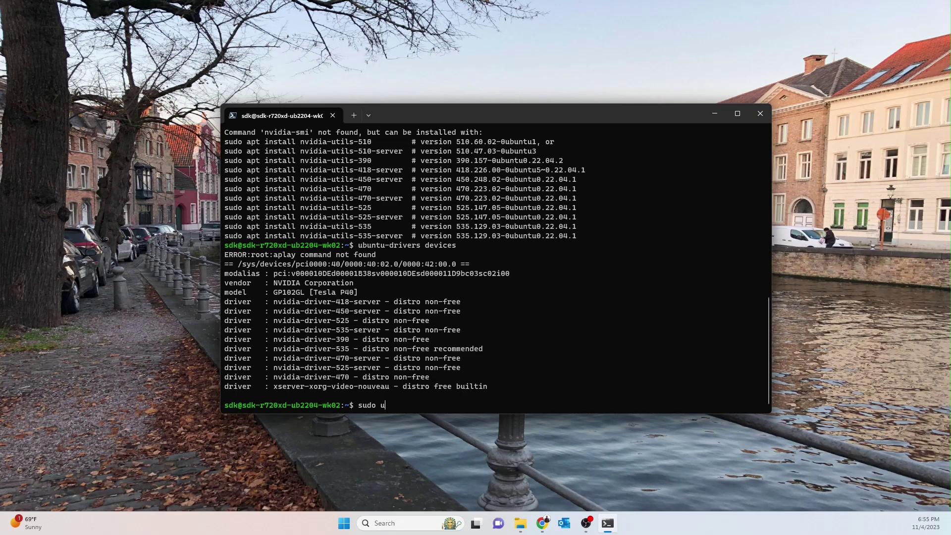
{"action": "key", "text": "BackSpace"}
Step: Install the recommended driver with sudo apt install nvidia-driver-535, entering the sudo password and accepting the installation with y
{"action": "type", "text": "apt install nvidia-driver-535"}
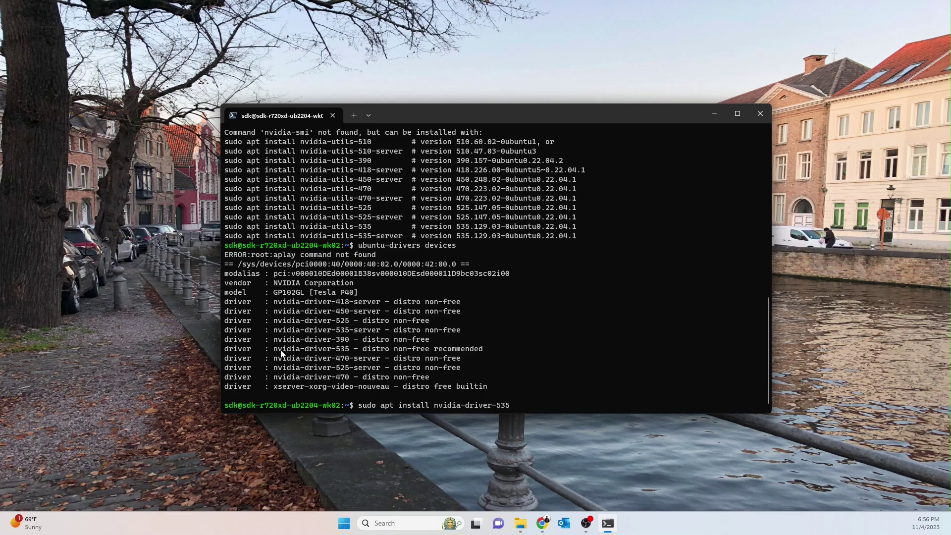
{"action": "left_click_drag", "start_coordinate": [274, 349], "coordinate": [350, 352]}
{"action": "left_click_drag", "start_coordinate": [483, 350], "coordinate": [435, 350]}
{"action": "left_click", "coordinate": [532, 403]}
{"action": "key", "text": "Return"}
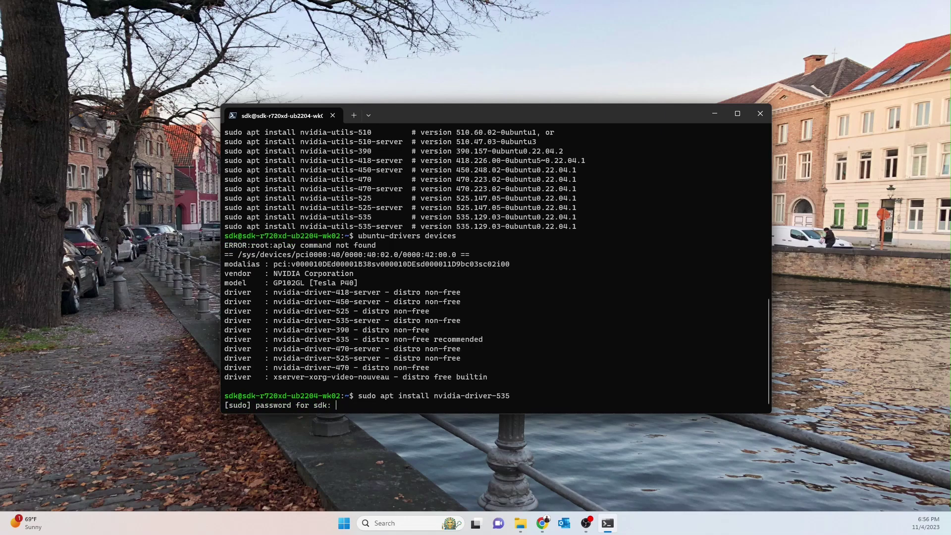
{"action": "key", "text": "Return"}
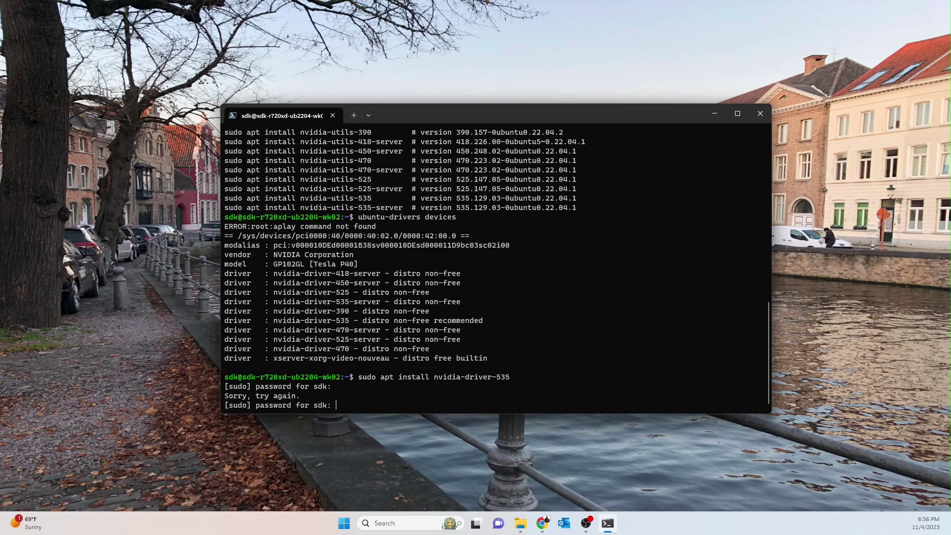
{"action": "key", "text": "Return"}
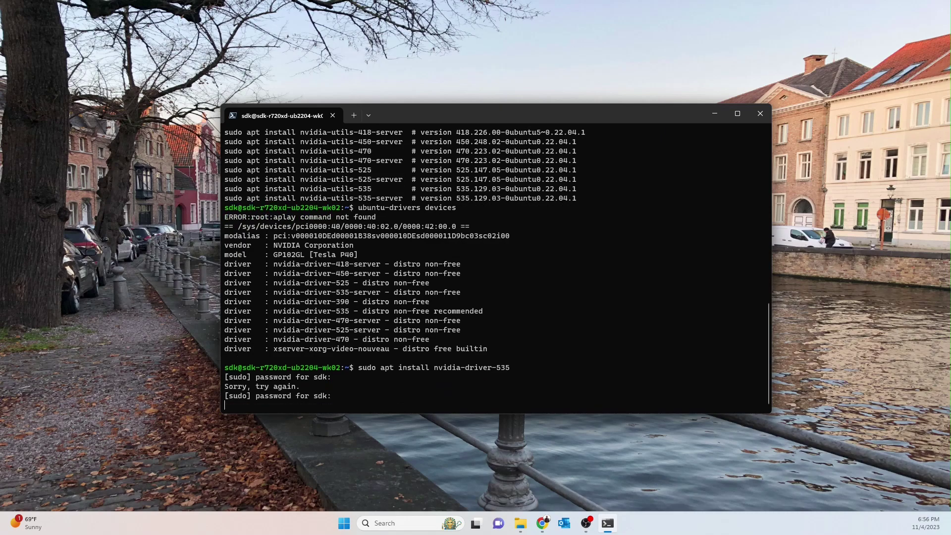
{"action": "type", "text": "y"}
{"action": "key", "text": "Return"}
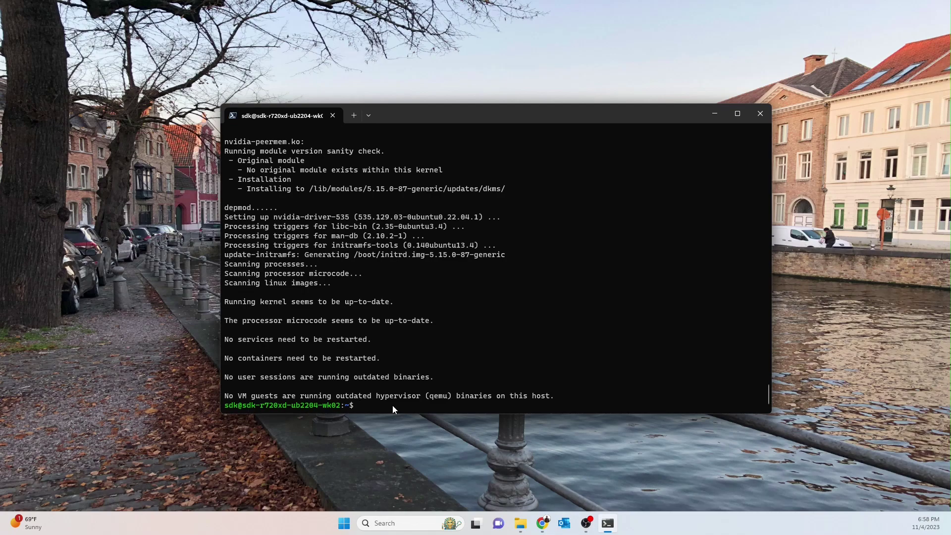
Step: Run nvidia-smi to check whether the newly installed driver communicates with the GPU
{"action": "type", "text": "nvid"}
{"action": "key", "text": "BackSpace"}
{"action": "key", "text": "BackSpace"}
{"action": "key", "text": "BackSpace"}
{"action": "type", "text": "vidia-smi"}
{"action": "key", "text": "Return"}
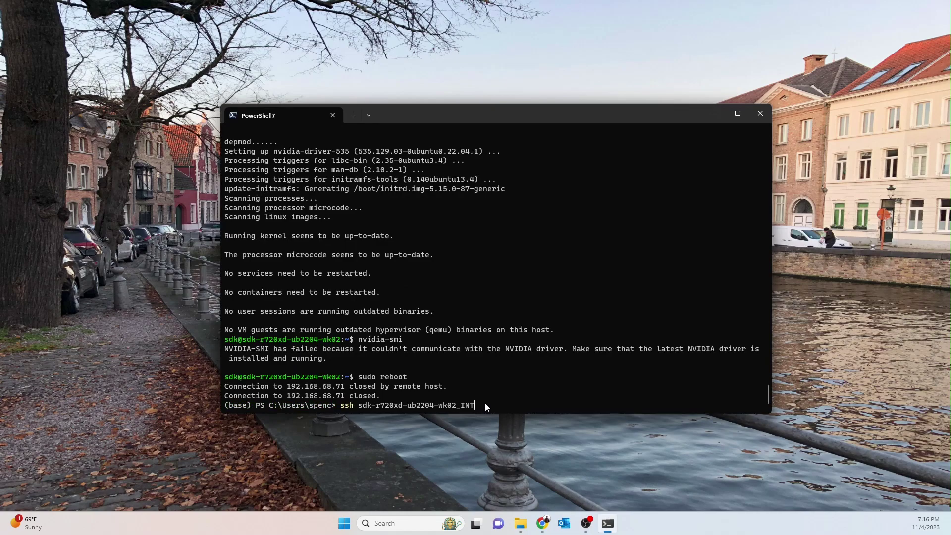
Step: Reconnect over SSH to the rebooted server sdk-r720xd-ub2204-wk02_INT, entering the key passphrase and choosing two-factor option 1
{"action": "key", "text": "Return"}
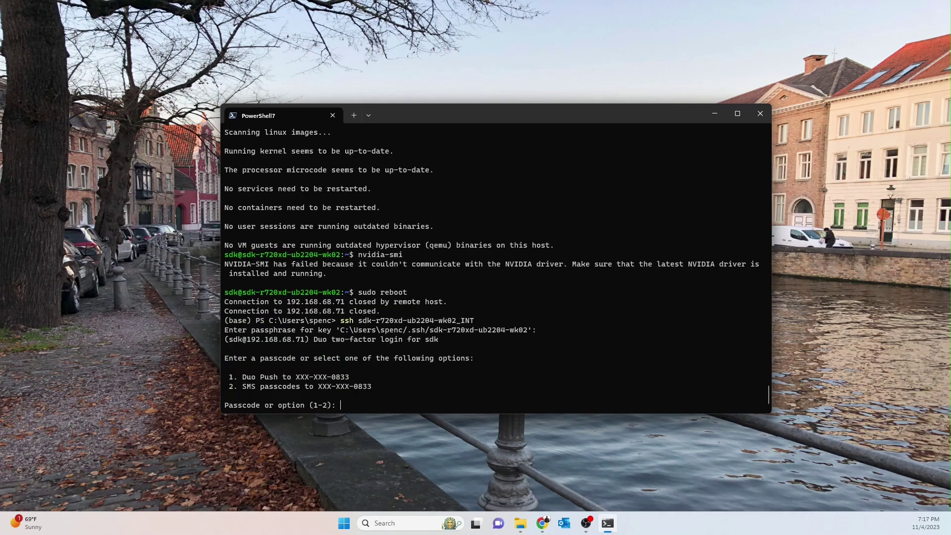
{"action": "type", "text": "1"}
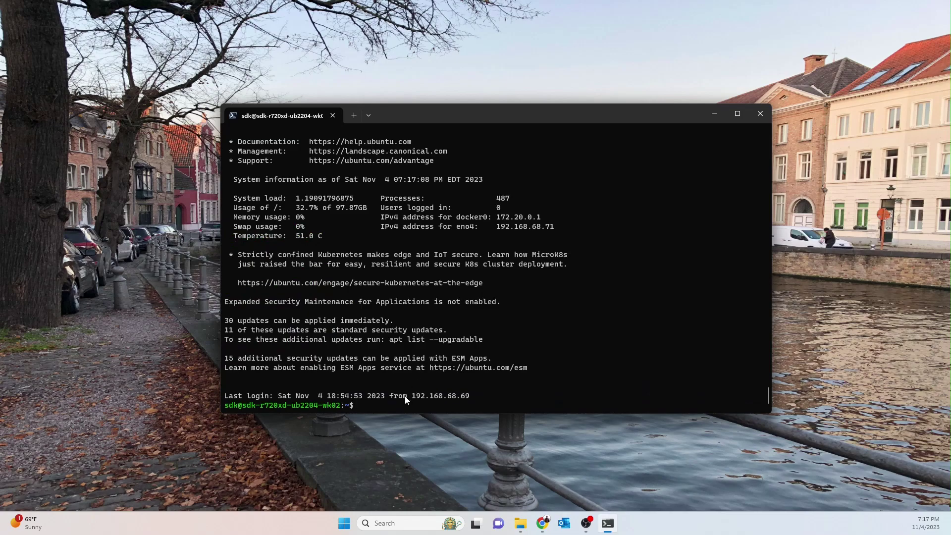
Step: Run nvidia-smi after the reboot and examine the NVIDIA-SMI version and the GPU name in its output
{"action": "type", "text": "na"}
{"action": "key", "text": "BackSpace"}
{"action": "type", "text": "vidia-smi"}
{"action": "key", "text": "Return"}
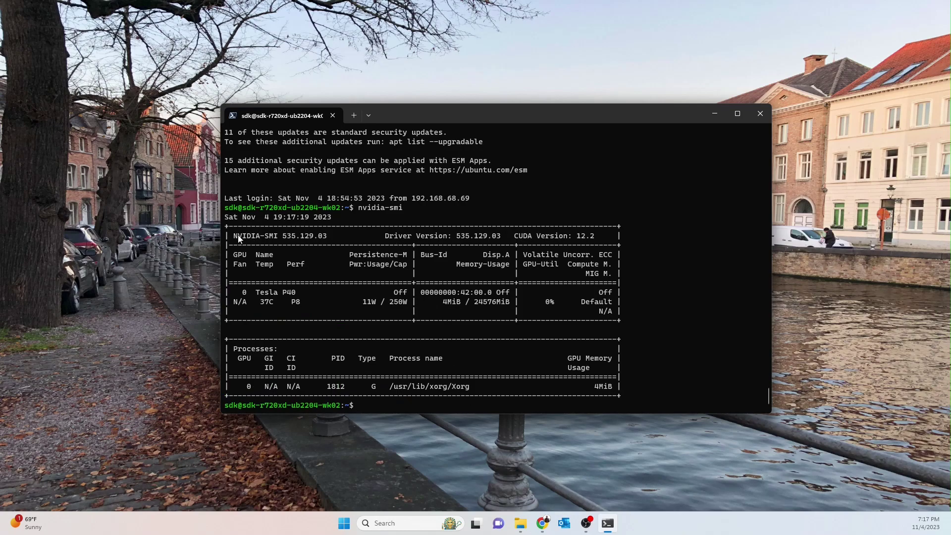
{"action": "left_click_drag", "start_coordinate": [238, 239], "coordinate": [324, 241]}
{"action": "left_click", "coordinate": [330, 290]}
{"action": "left_click_drag", "start_coordinate": [256, 293], "coordinate": [293, 296]}
{"action": "left_click", "coordinate": [410, 336]}
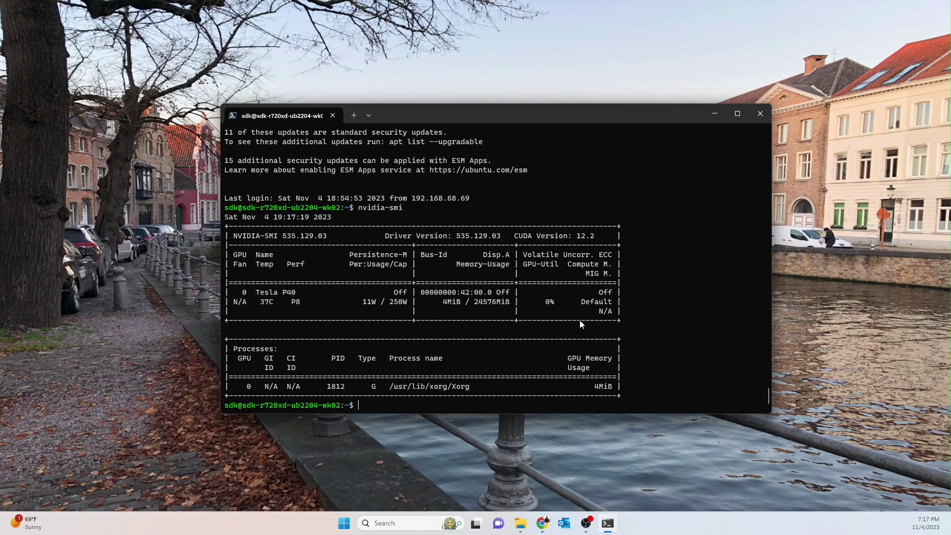